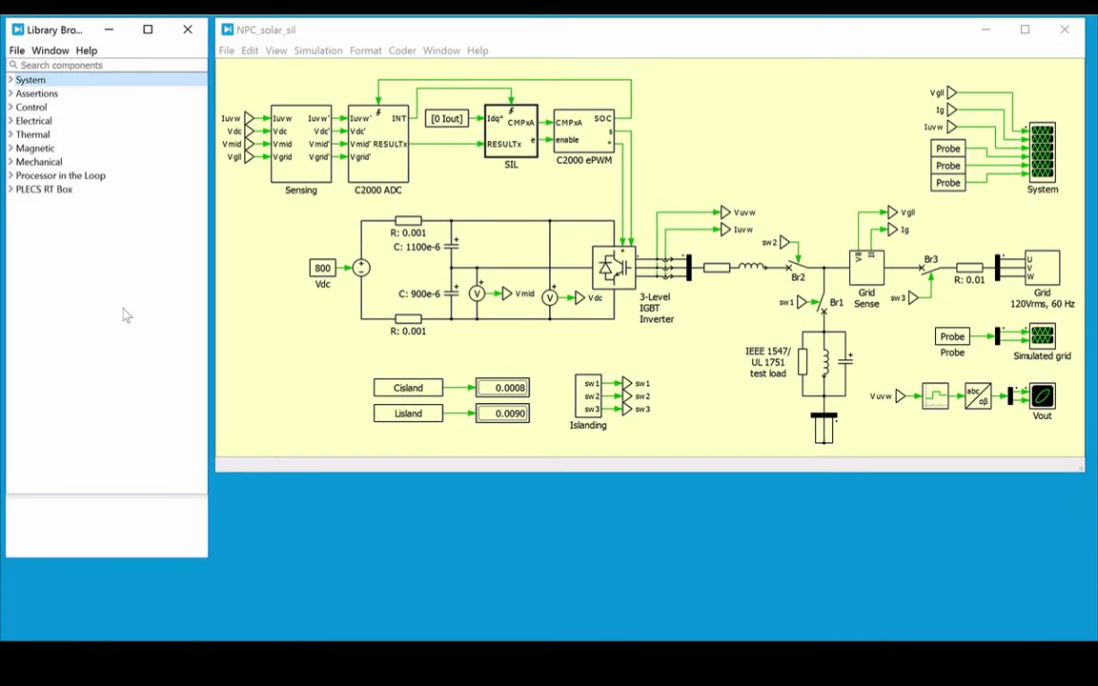
Open the Grid-Connected Single-Phase Solar Inverter page from the Power Generation demo library
{"action": "left_click", "coordinate": [54, 52]}
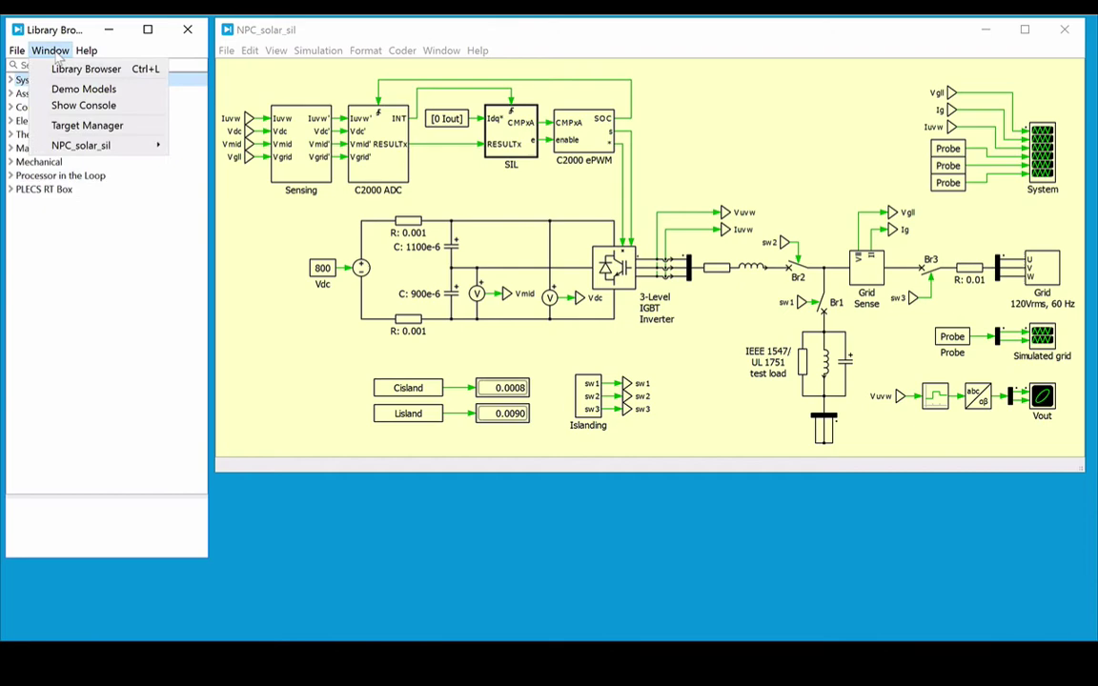
{"action": "left_click", "coordinate": [55, 89]}
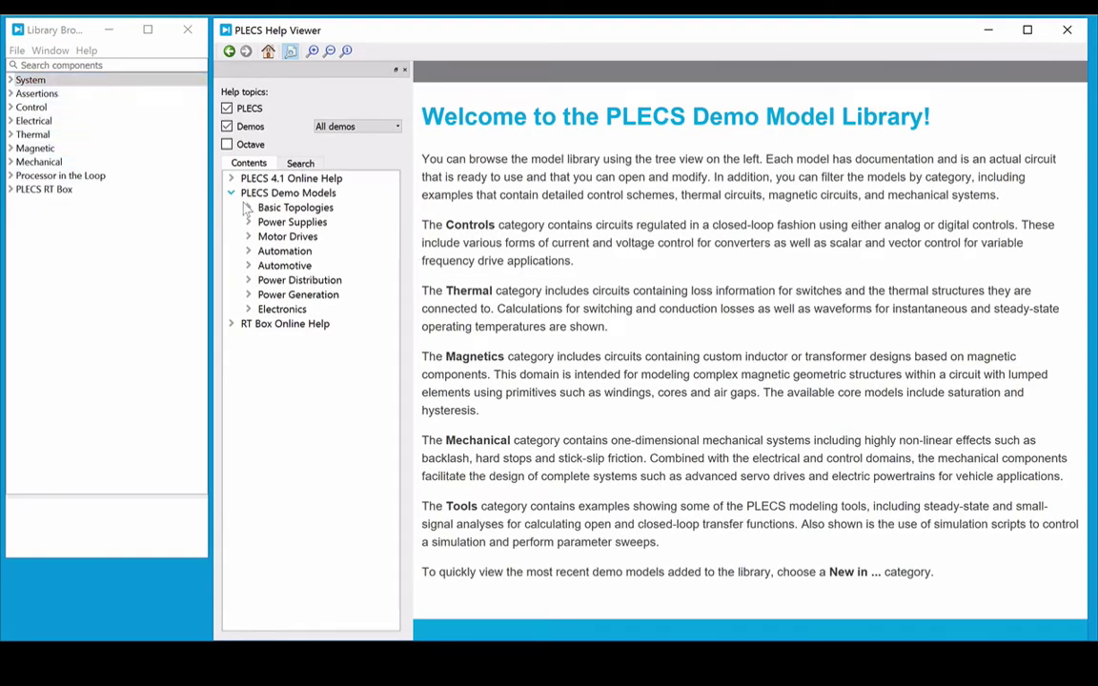
{"action": "left_click", "coordinate": [247, 296]}
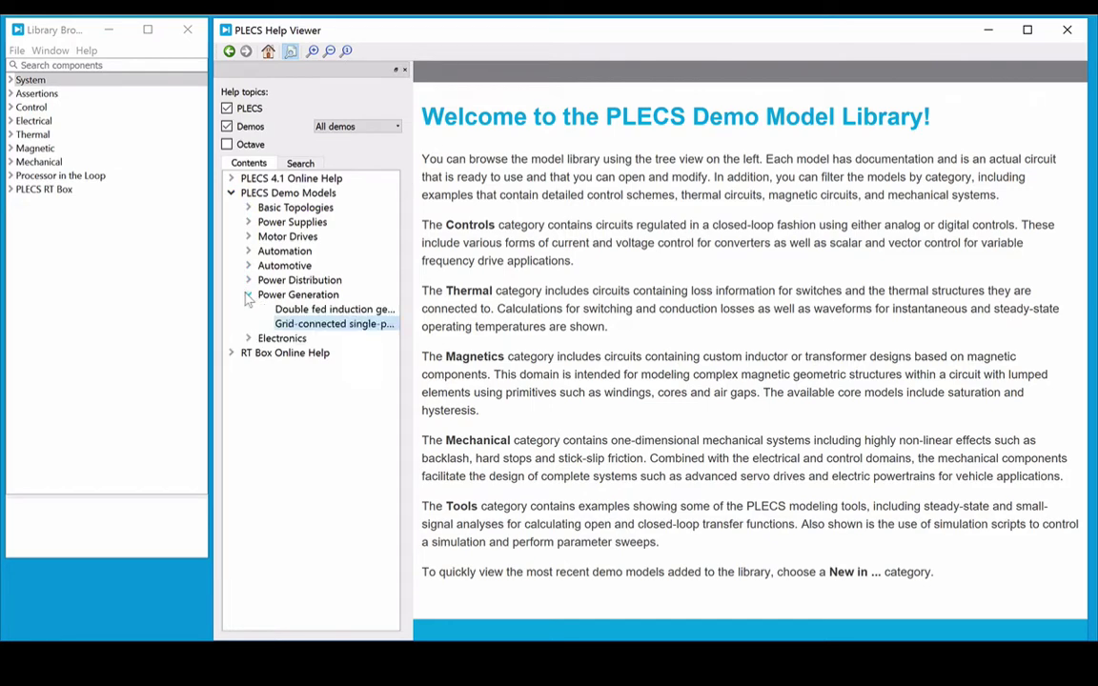
{"action": "left_click", "coordinate": [286, 325]}
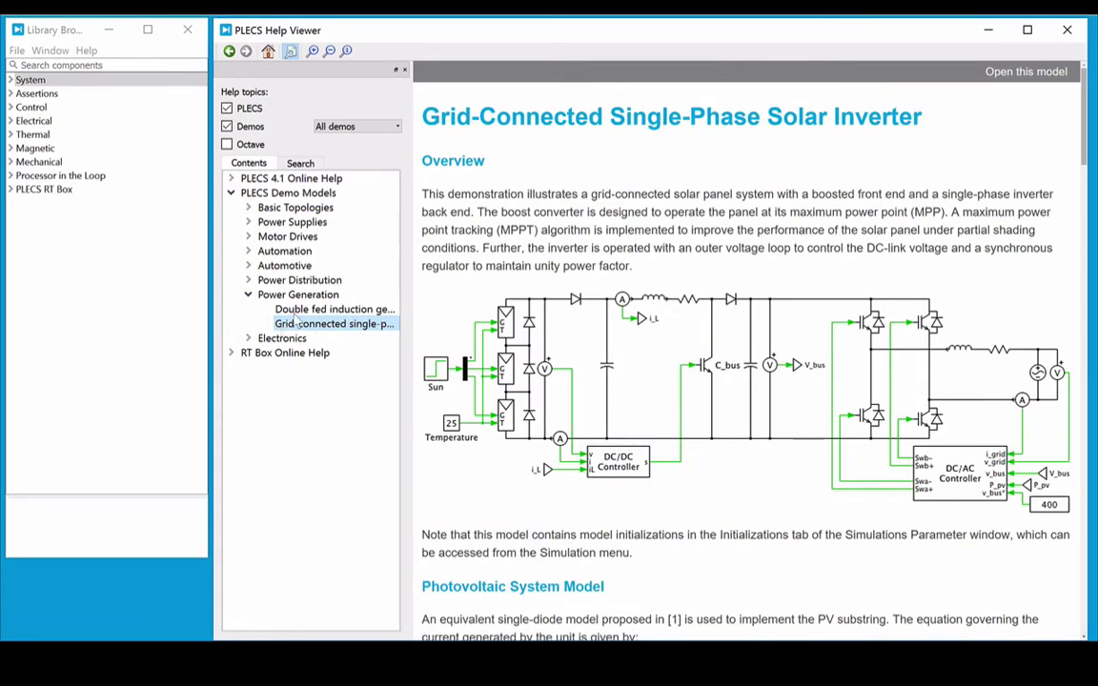
Switch the filter to help-topic search, scroll the demo page, then close the help viewer
{"action": "left_click", "coordinate": [358, 124]}
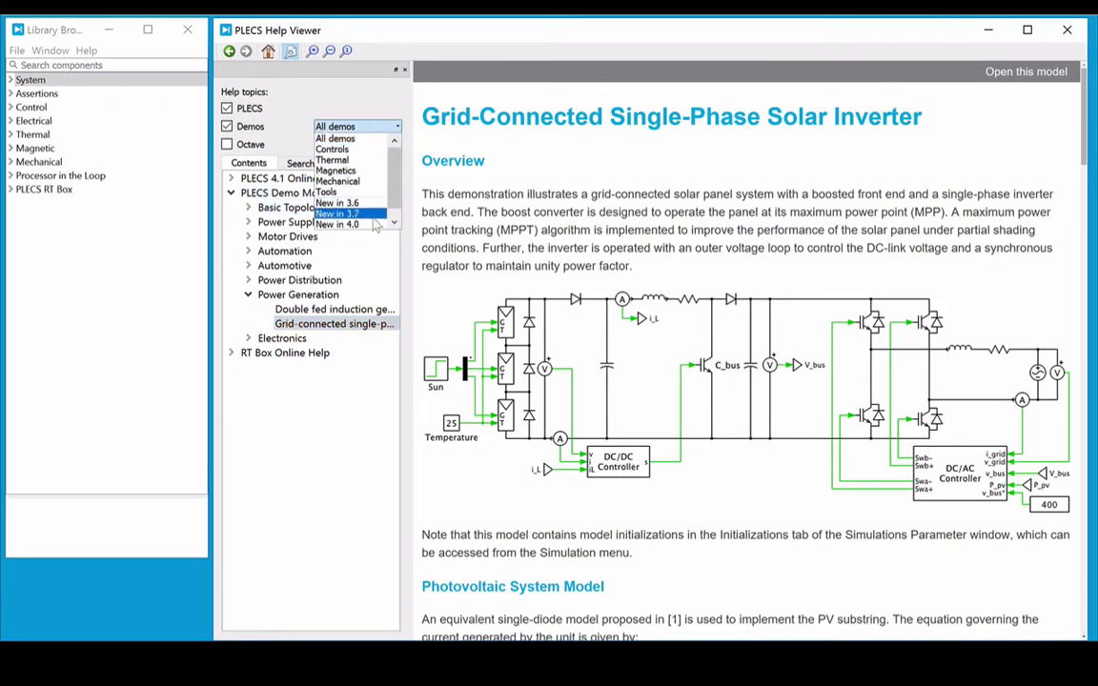
{"action": "left_click", "coordinate": [302, 164]}
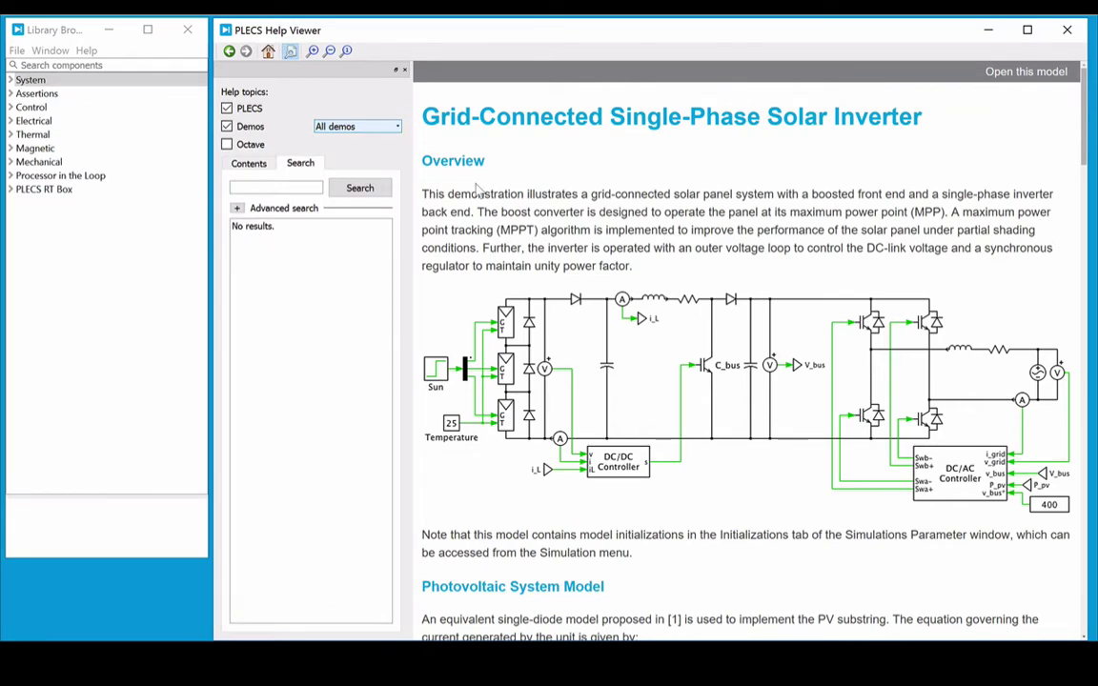
{"action": "scroll", "coordinate": [474, 186], "scroll_direction": "down", "scroll_amount": 2}
{"action": "scroll", "coordinate": [475, 183], "scroll_direction": "down", "scroll_amount": 5}
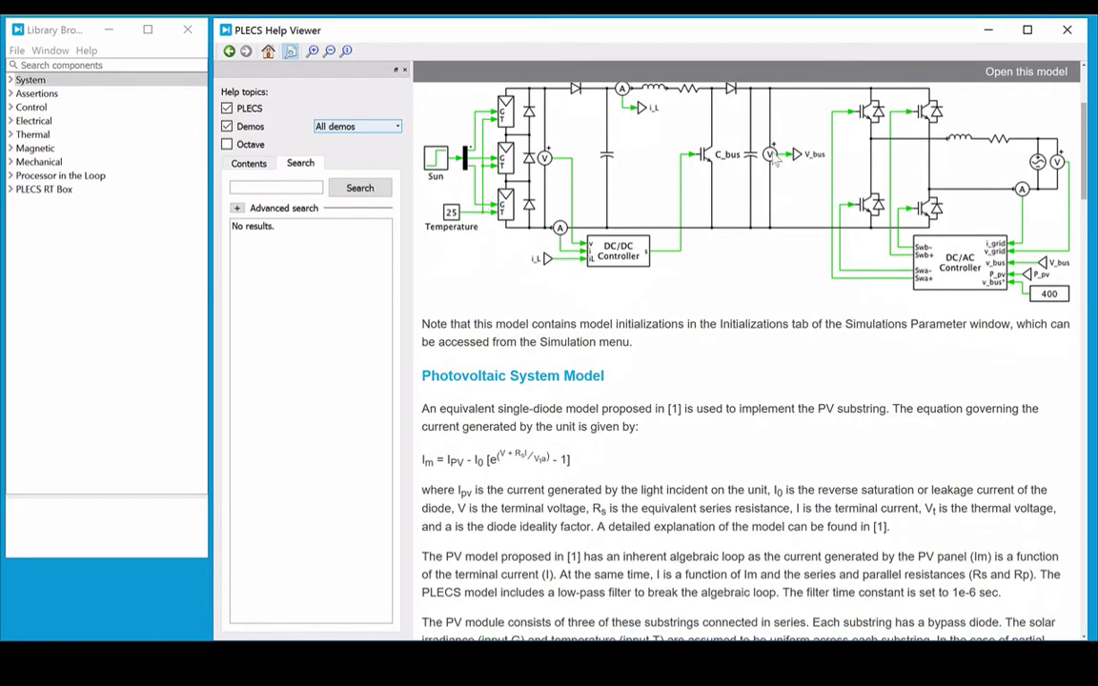
{"action": "left_click", "coordinate": [1017, 78]}
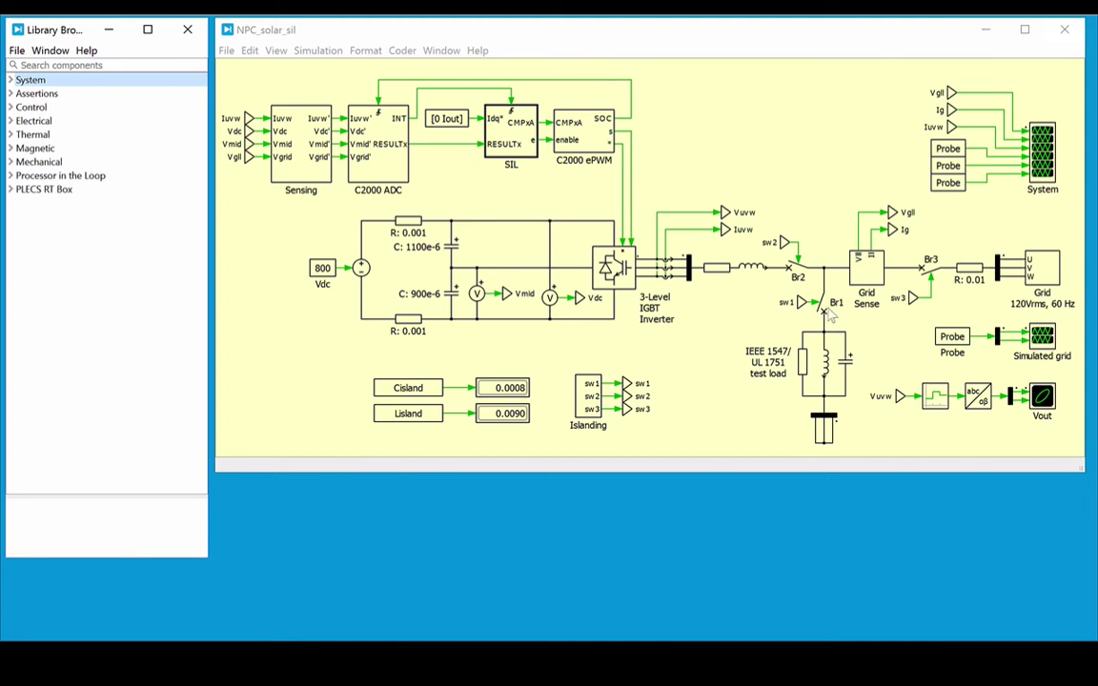
Bring the NPC_solar_sil model forward, select the Br1 breaker, then clear the selection
{"action": "left_click", "coordinate": [829, 318]}
{"action": "left_click", "coordinate": [827, 315]}
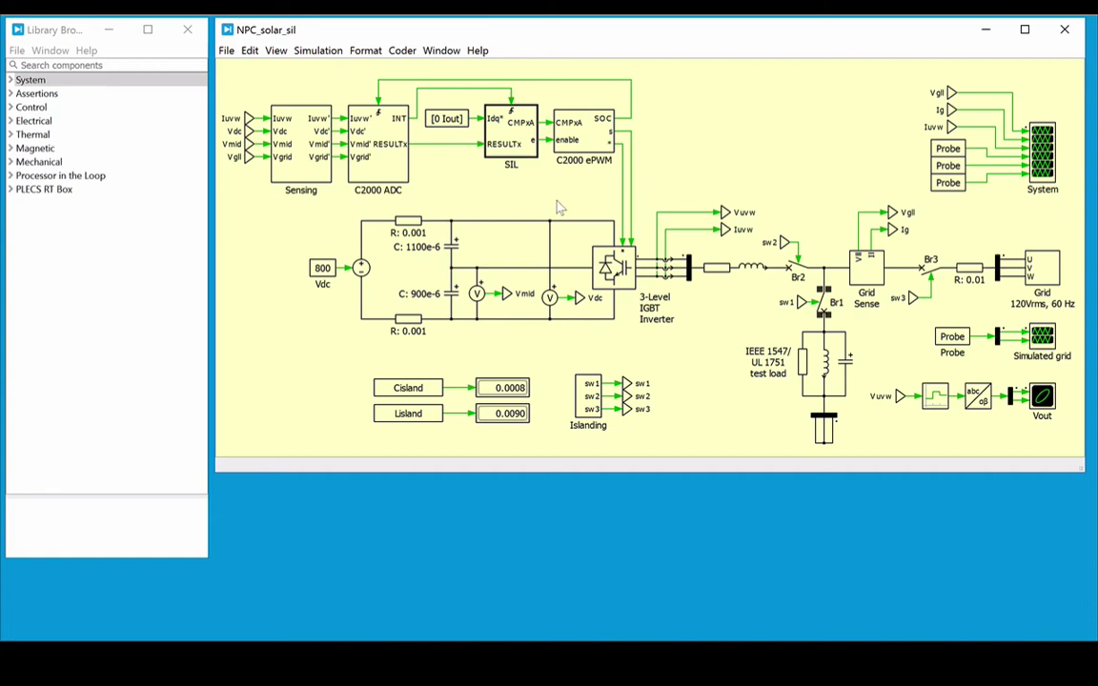
{"action": "left_click", "coordinate": [497, 179]}
Browse the Processor in the Loop TI C2000 ADC and ePWM blocks, then select the SIL block
{"action": "left_click", "coordinate": [367, 162]}
{"action": "left_click", "coordinate": [558, 129]}
{"action": "left_click", "coordinate": [11, 176]}
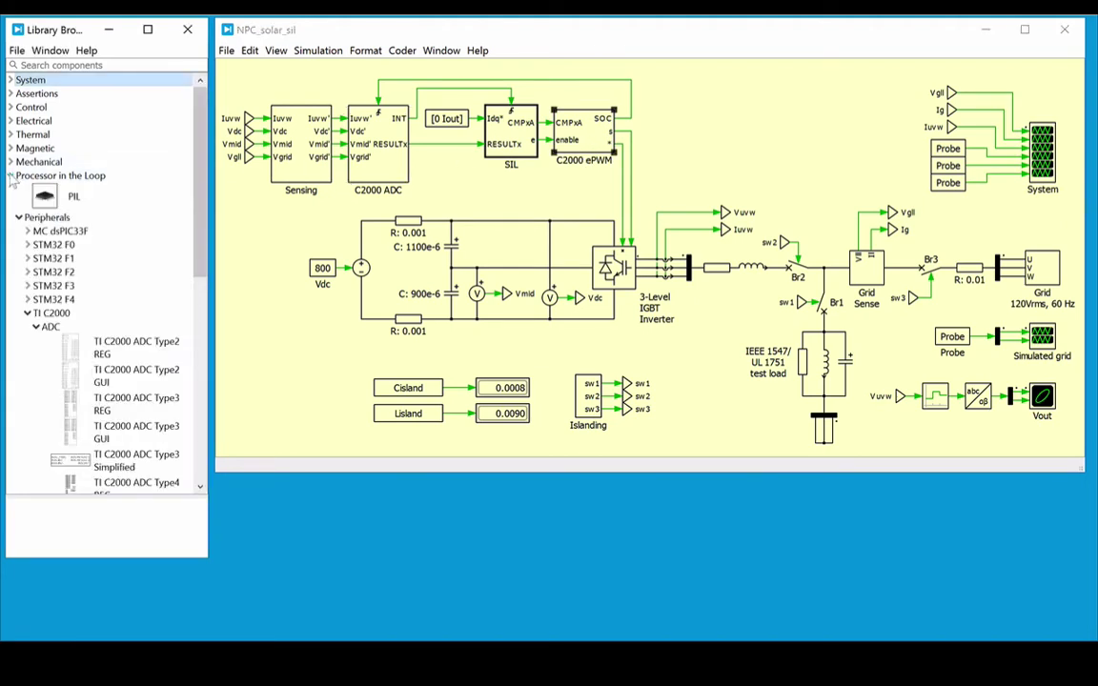
{"action": "scroll", "coordinate": [13, 194], "scroll_direction": "down", "scroll_amount": 3}
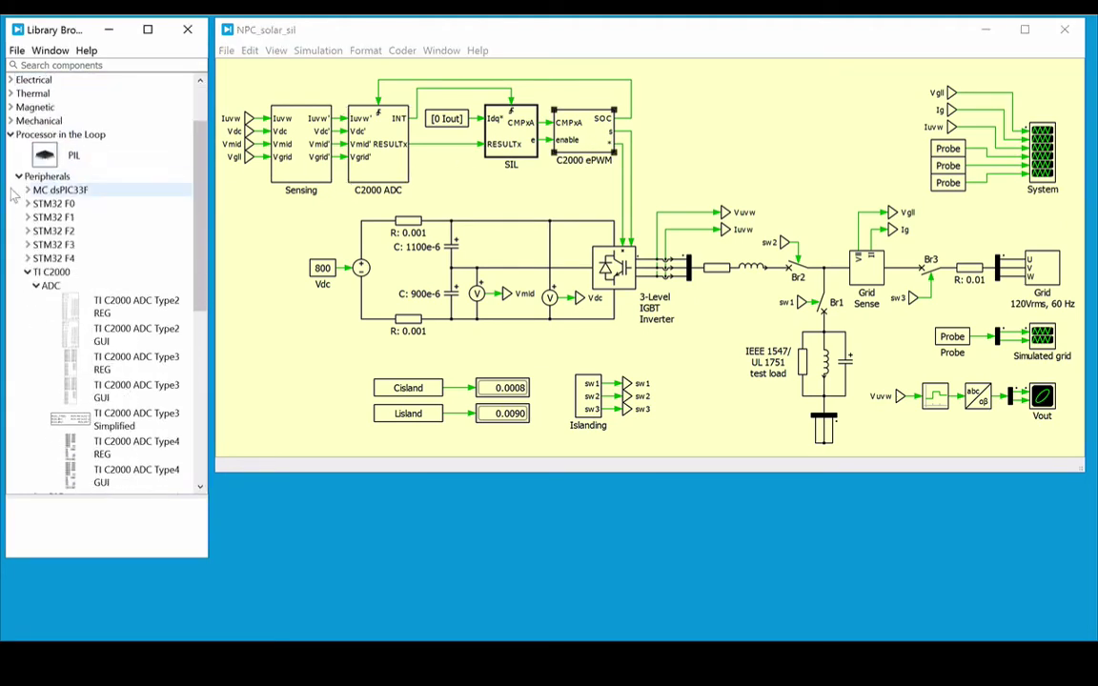
{"action": "scroll", "coordinate": [14, 195], "scroll_direction": "down", "scroll_amount": 3}
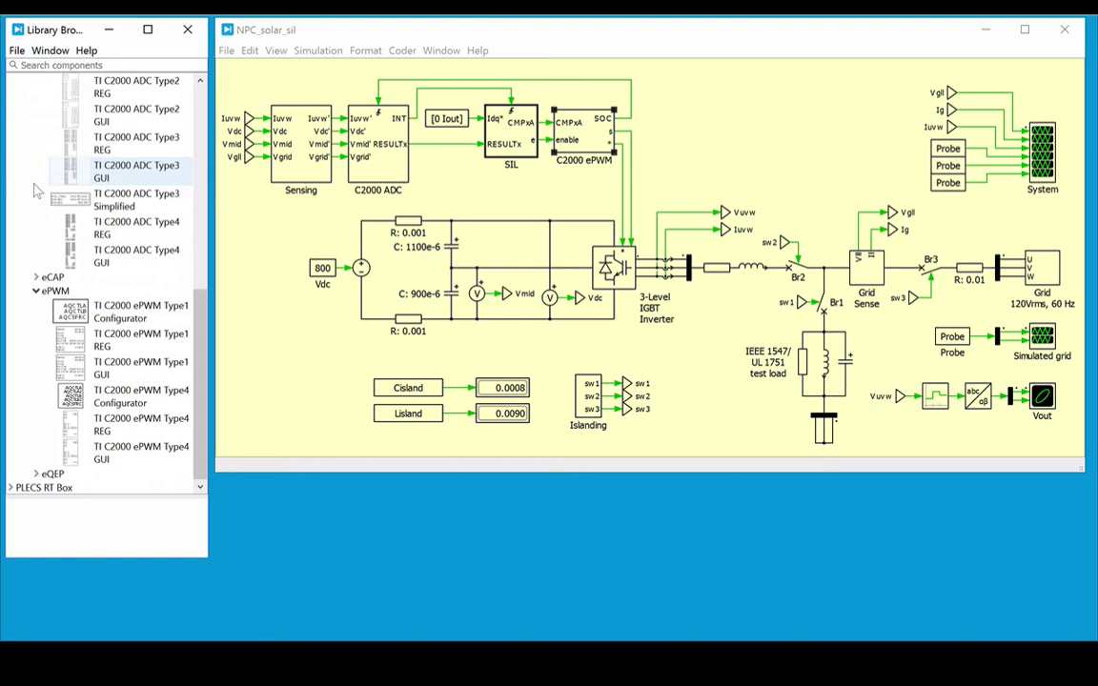
{"action": "left_click", "coordinate": [498, 139]}
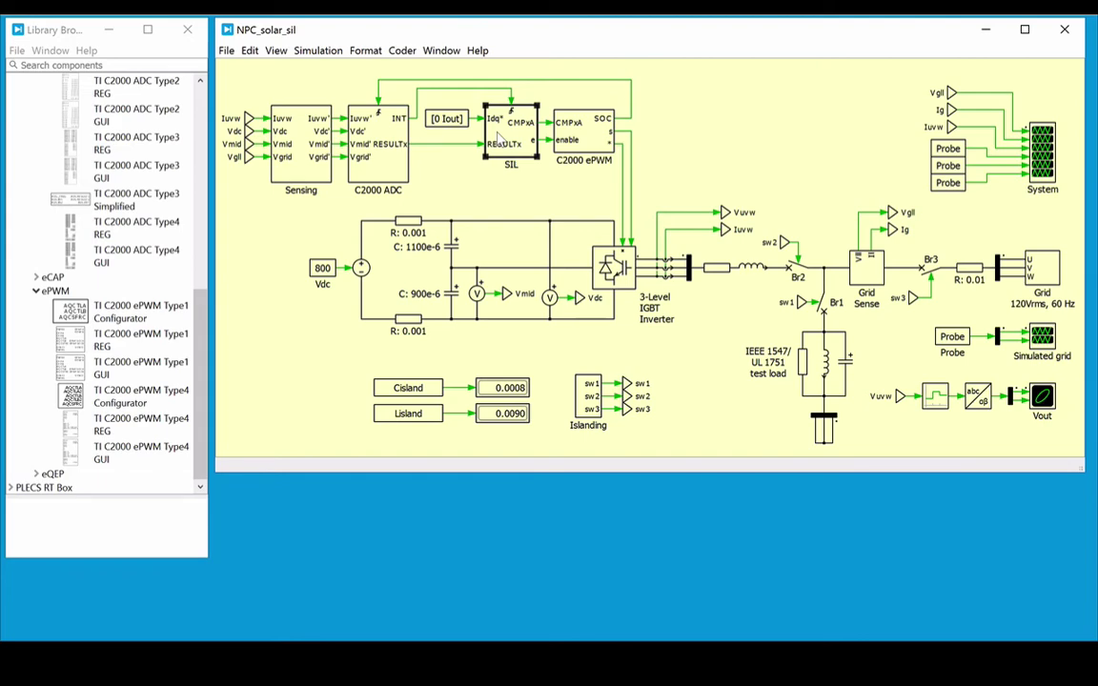
Open the SIL subsystem, inspect Task1's DLL block, and close the Task1 window
{"action": "double_click", "coordinate": [497, 138]}
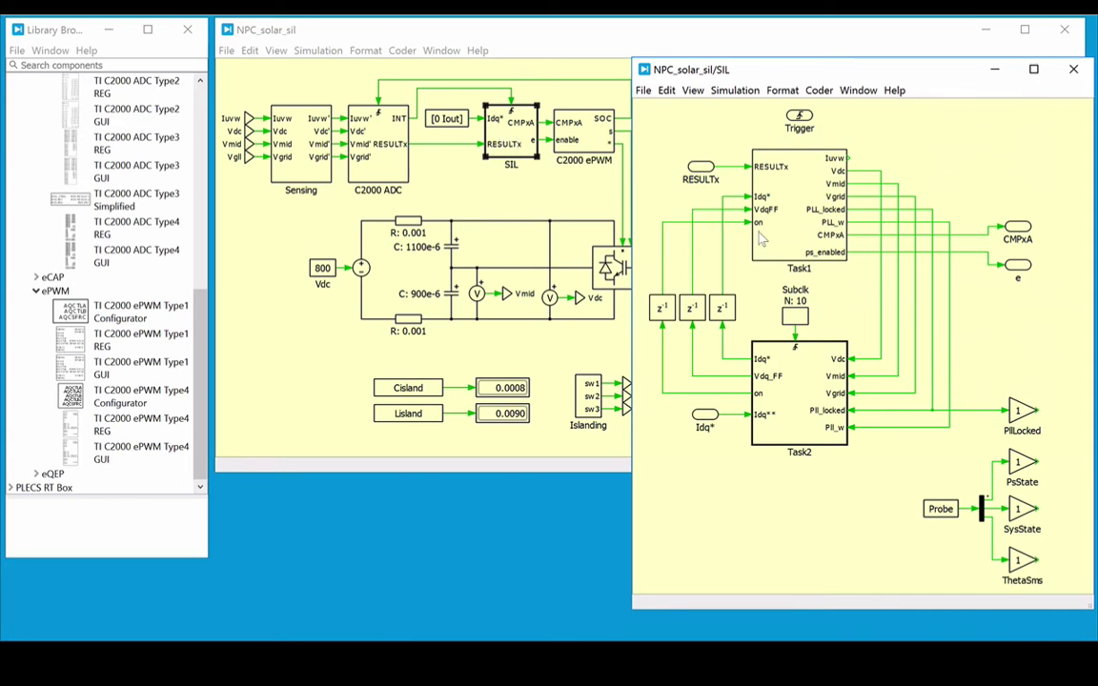
{"action": "left_click", "coordinate": [796, 375]}
{"action": "double_click", "coordinate": [772, 252]}
{"action": "left_click_drag", "start_coordinate": [320, 349], "coordinate": [378, 405]}
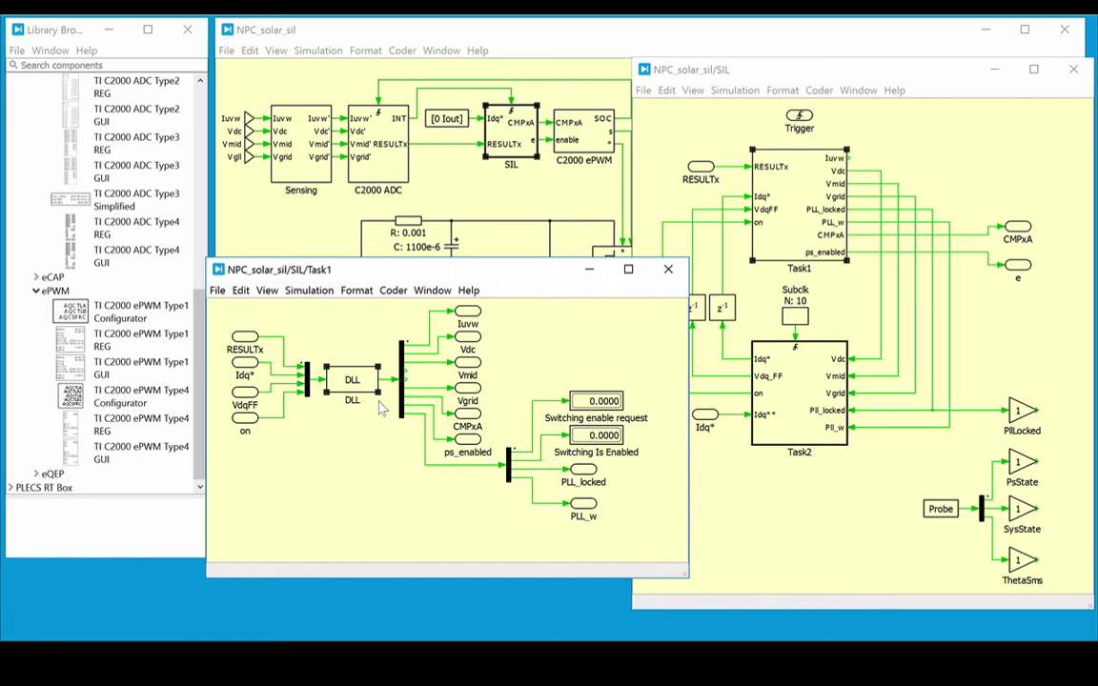
{"action": "key", "text": "ctrl+w"}
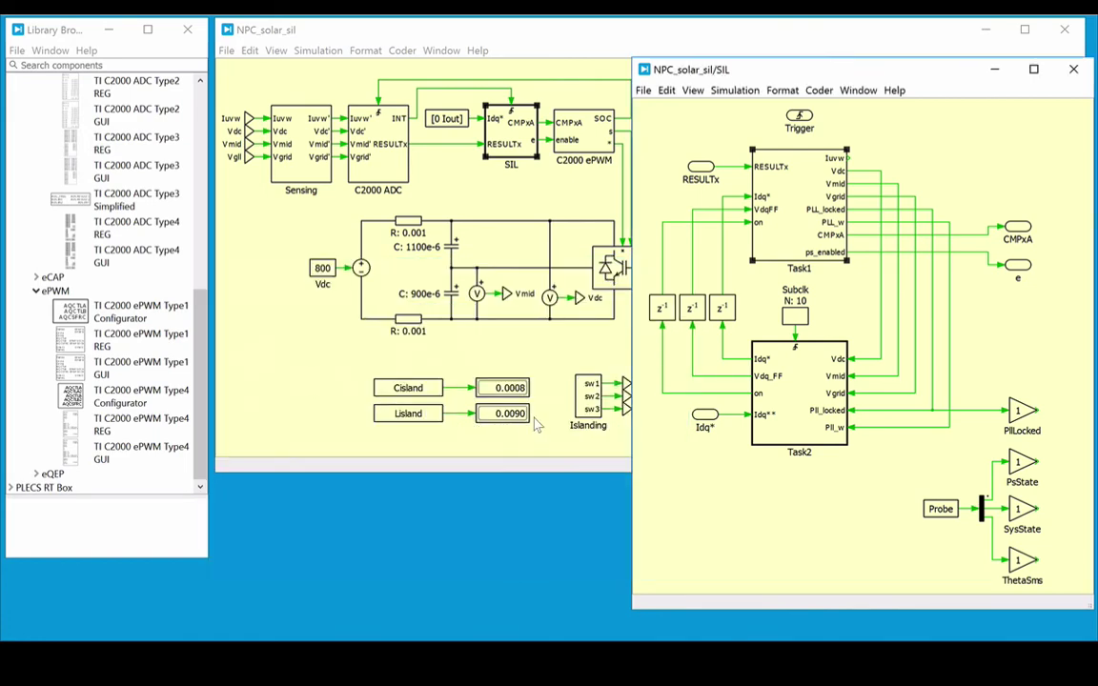
Open the Task2 subsystem and then its System FSM state machine
{"action": "double_click", "coordinate": [787, 430]}
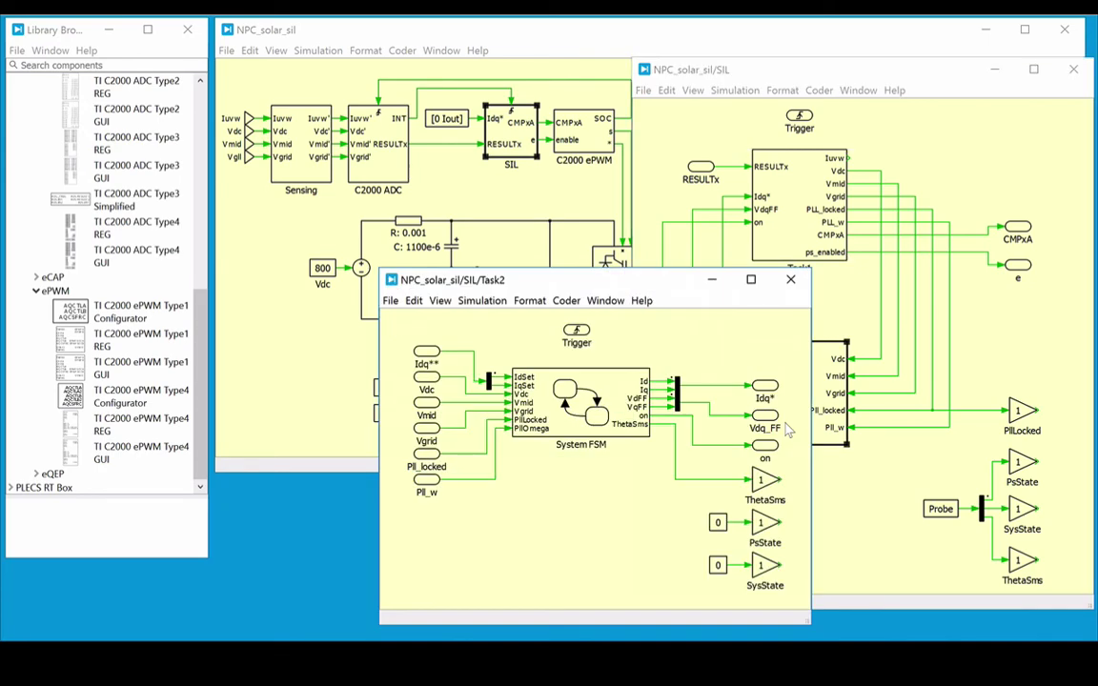
{"action": "left_click", "coordinate": [619, 386]}
{"action": "double_click", "coordinate": [621, 390]}
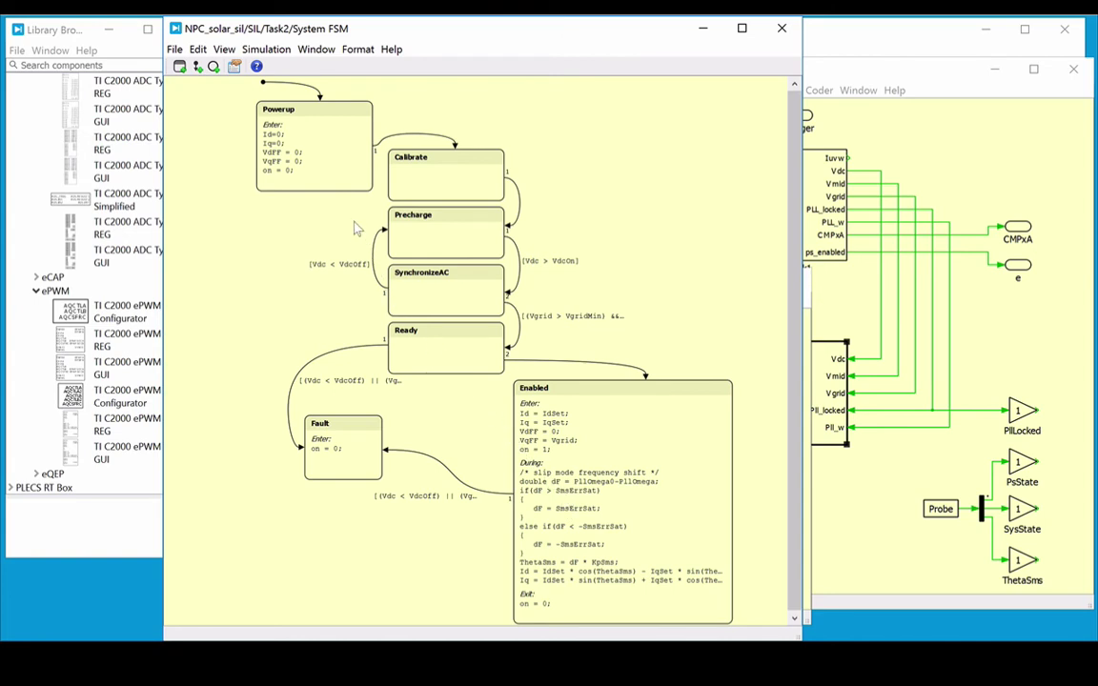
View the state machine help, then close the help, System FSM, Task2 and SIL windows
{"action": "left_click", "coordinate": [256, 68]}
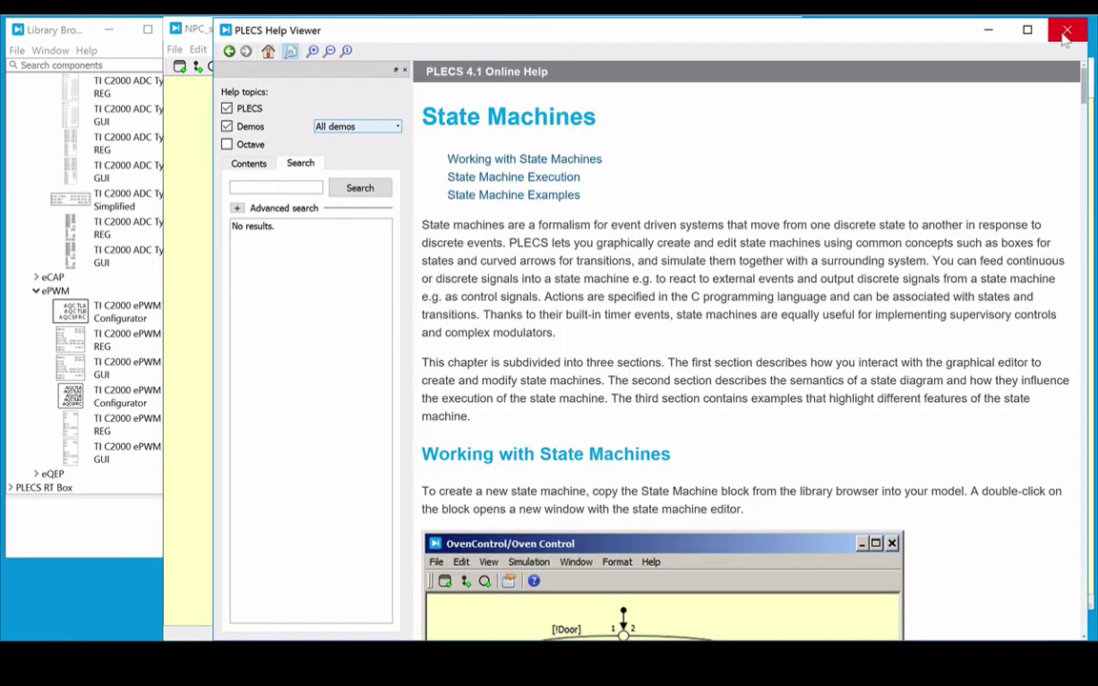
{"action": "left_click", "coordinate": [988, 29]}
{"action": "left_click", "coordinate": [956, 29]}
{"action": "key", "text": "ctrl+w"}
{"action": "key", "text": "ctrl+w"}
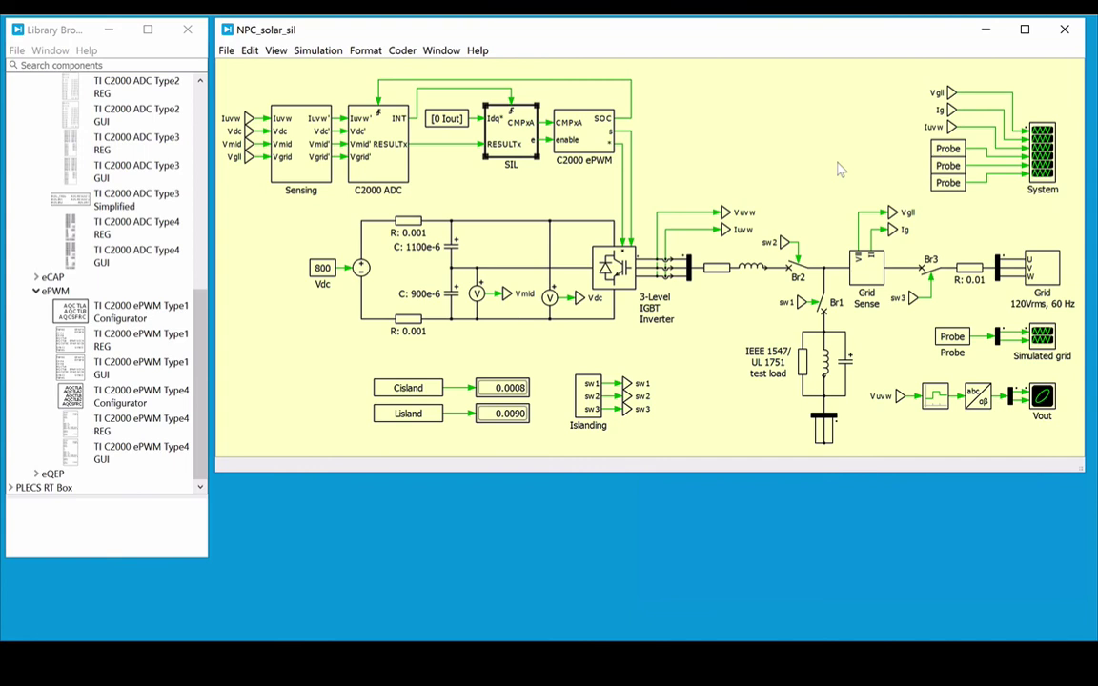
Start the simulation, open the System scope, and zoom into the Grid Current plot
{"action": "left_click", "coordinate": [327, 54]}
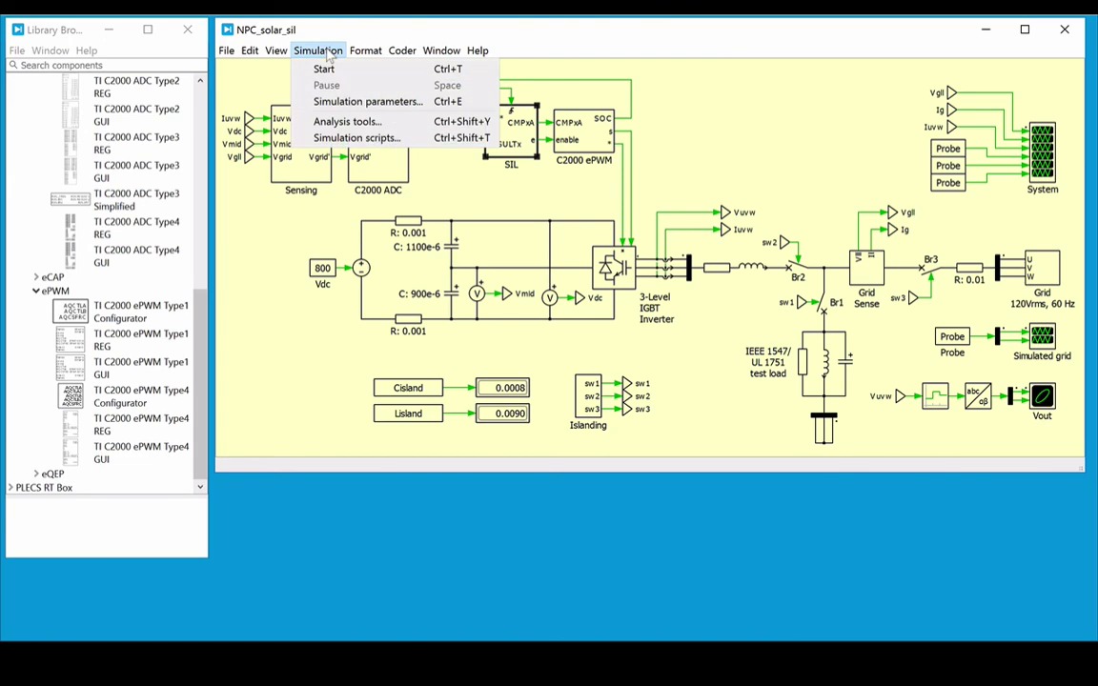
{"action": "left_click", "coordinate": [341, 71]}
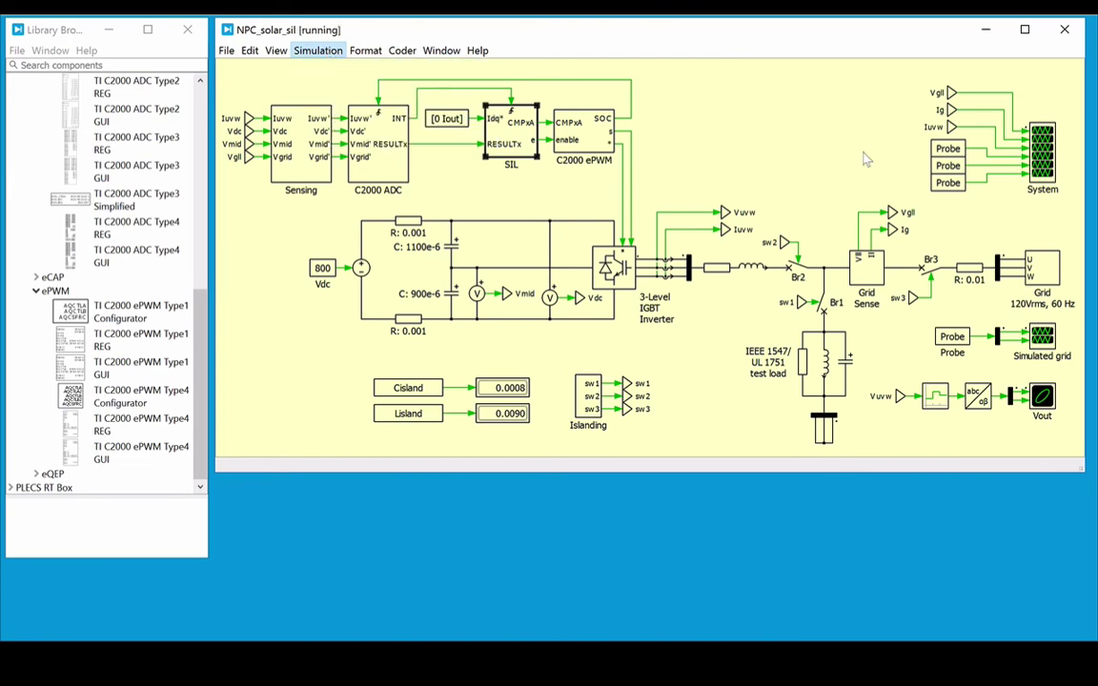
{"action": "double_click", "coordinate": [1050, 160]}
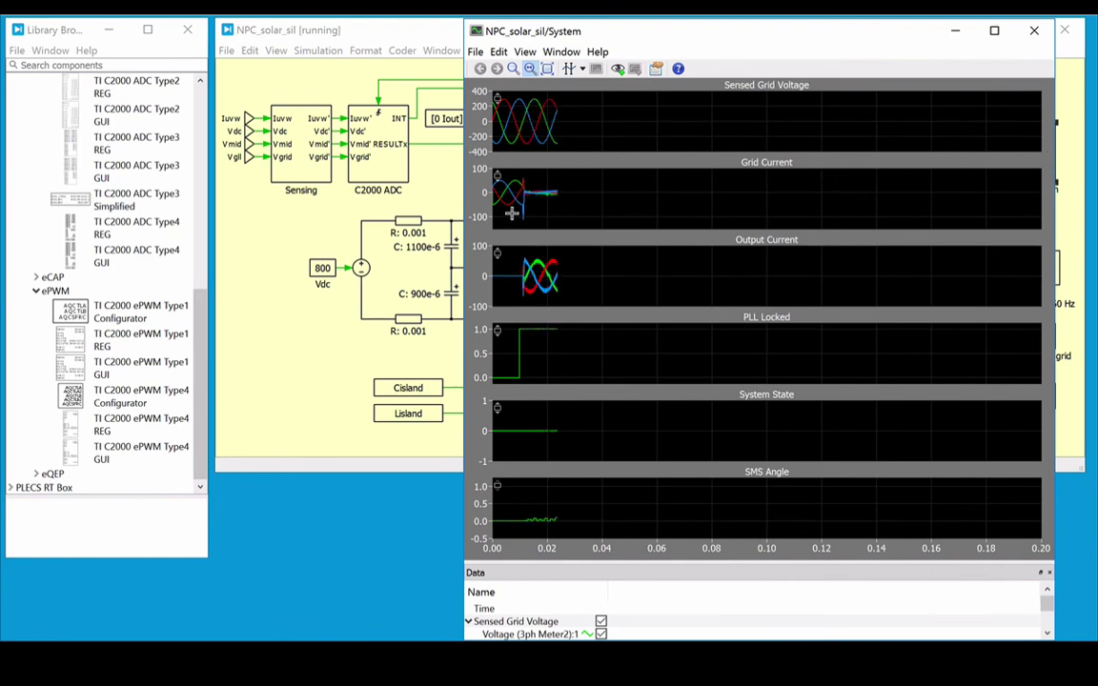
{"action": "left_click_drag", "start_coordinate": [512, 213], "coordinate": [510, 174]}
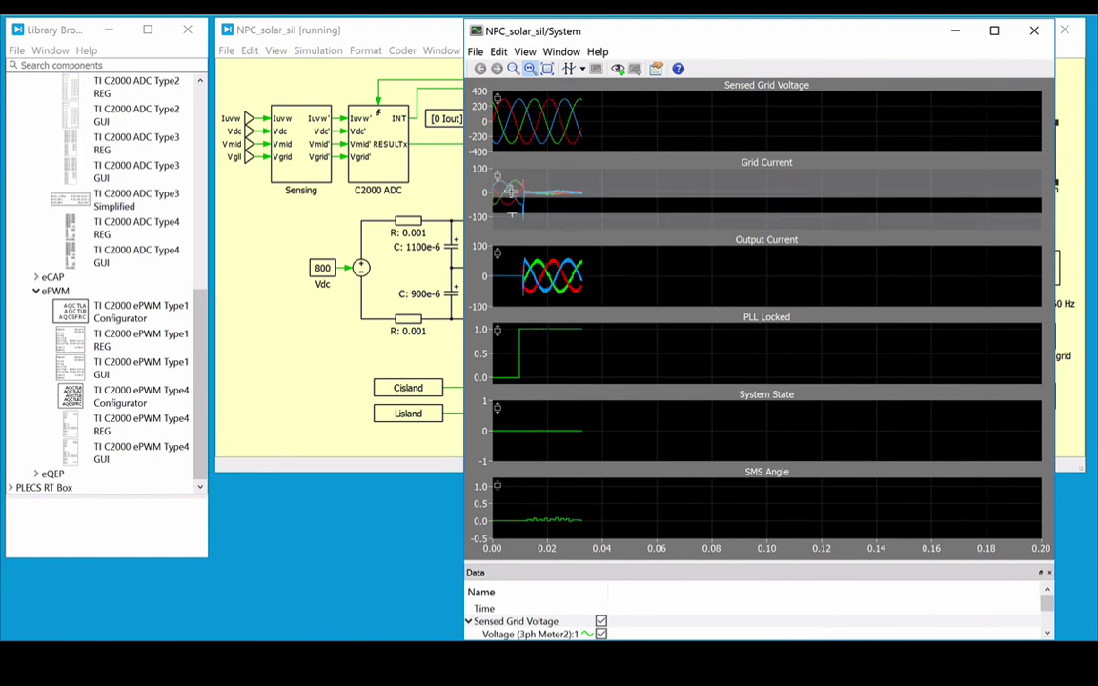